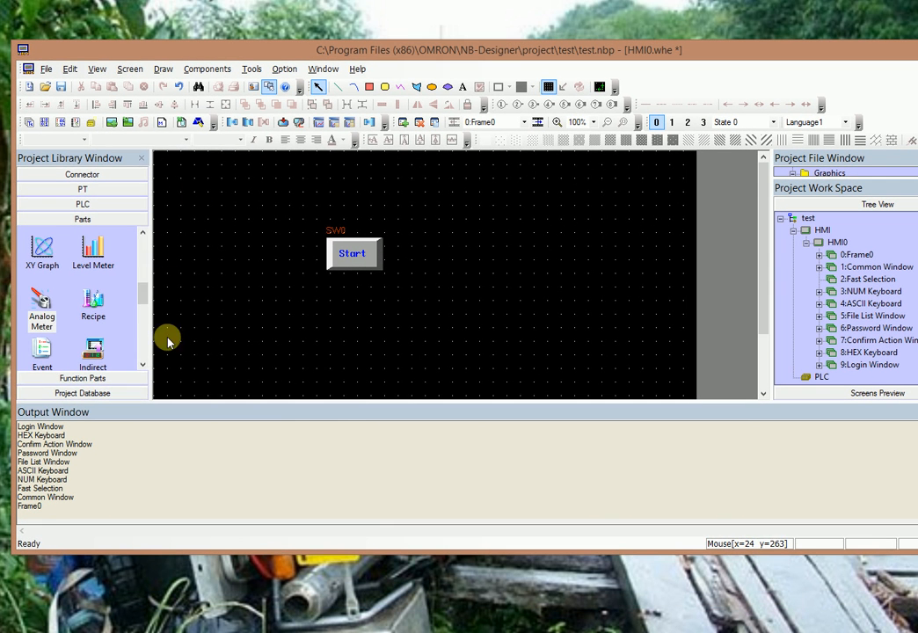
Step: Open the project's Text Library and expand the Speed and StartStop entries to view their Language1 and Language2 texts
click(88, 392)
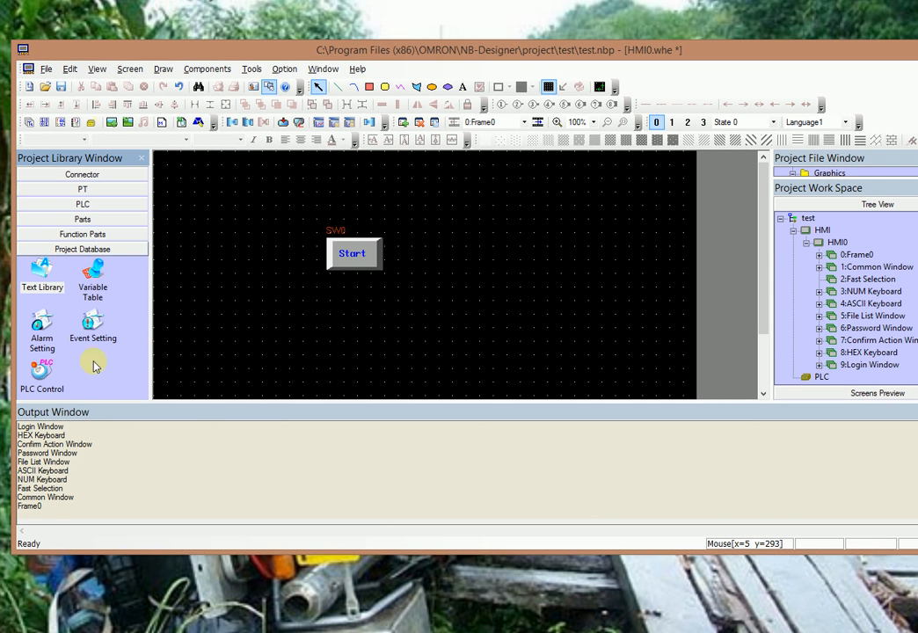
double_click(37, 273)
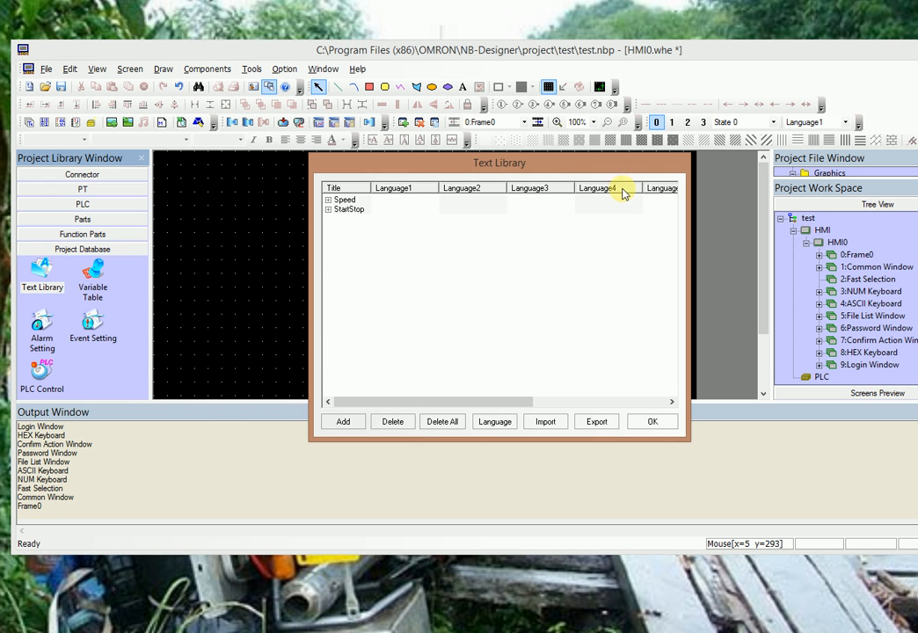
drag(356, 400, 330, 413)
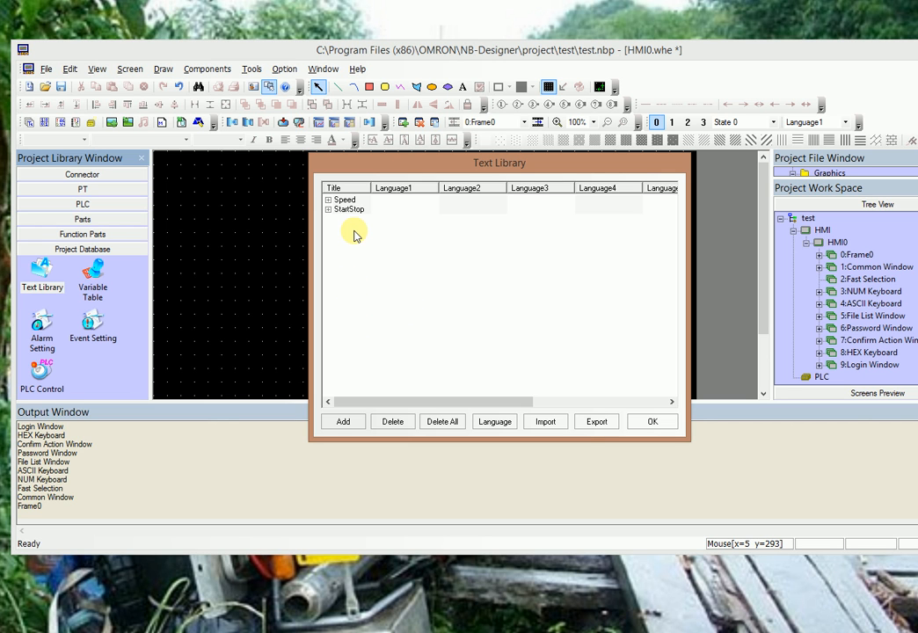
click(328, 199)
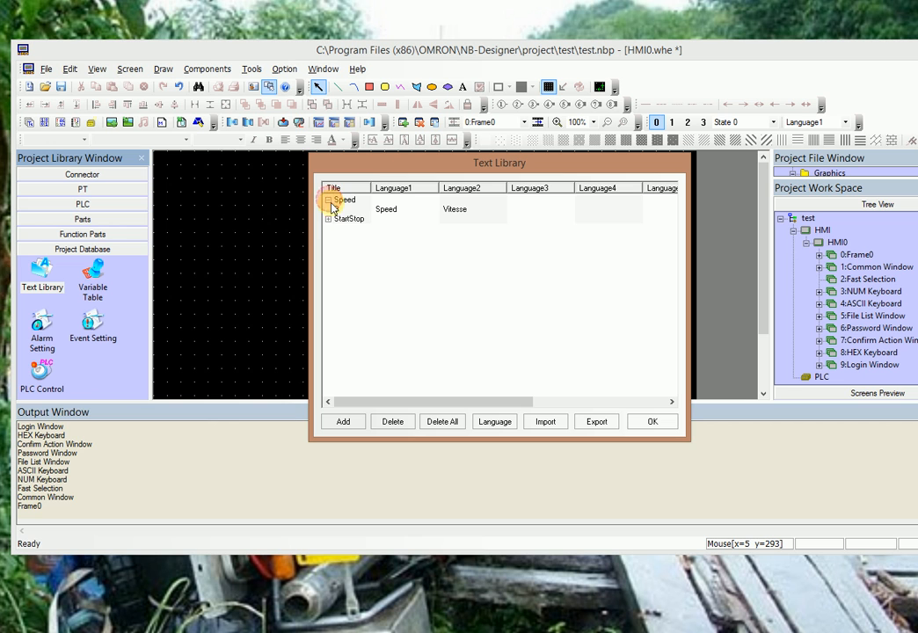
click(329, 219)
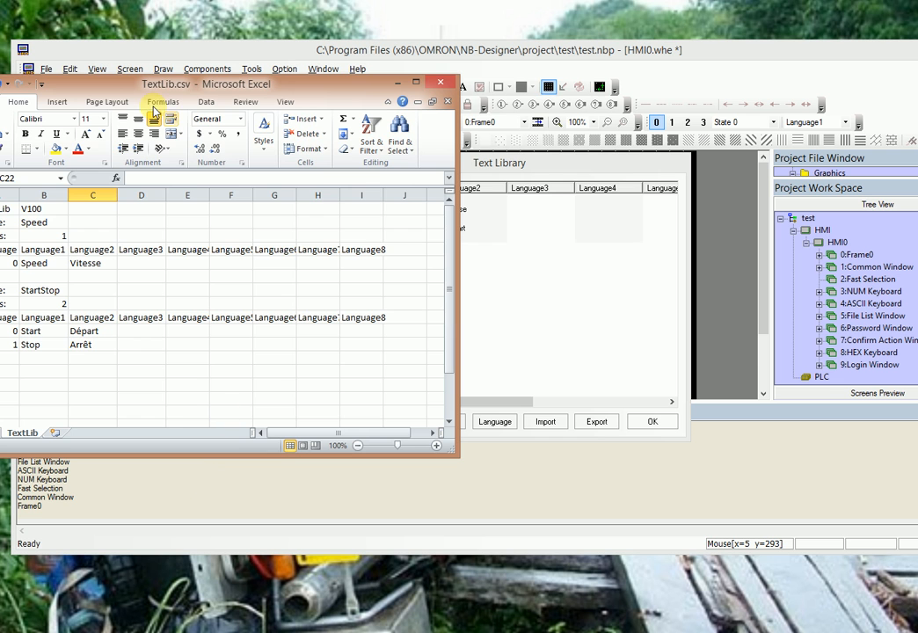
Step: Examine the name, status and language columns of TextLib.csv in Excel, and return to NB-Designer to close the Text Library
drag(104, 84, 341, 104)
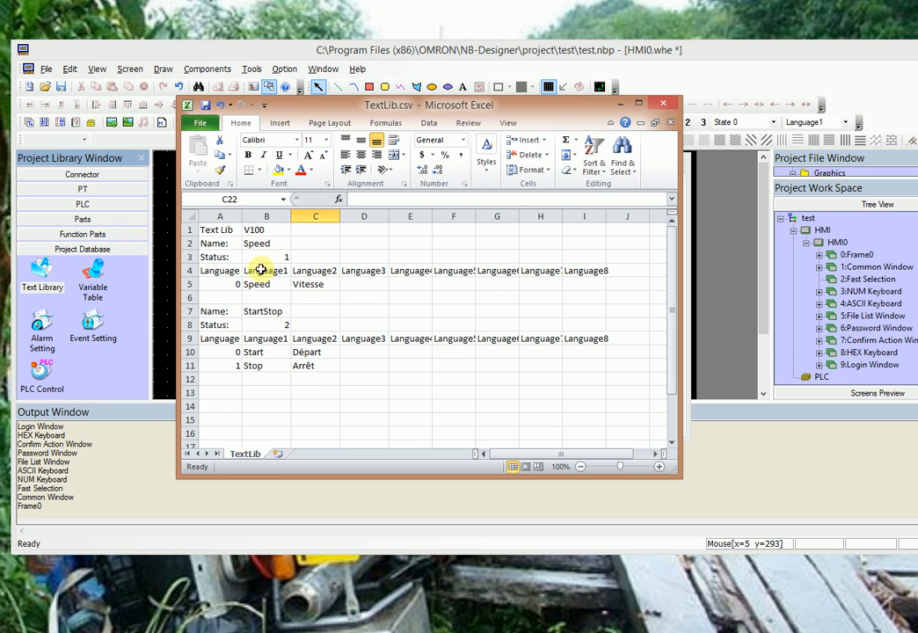
click(251, 244)
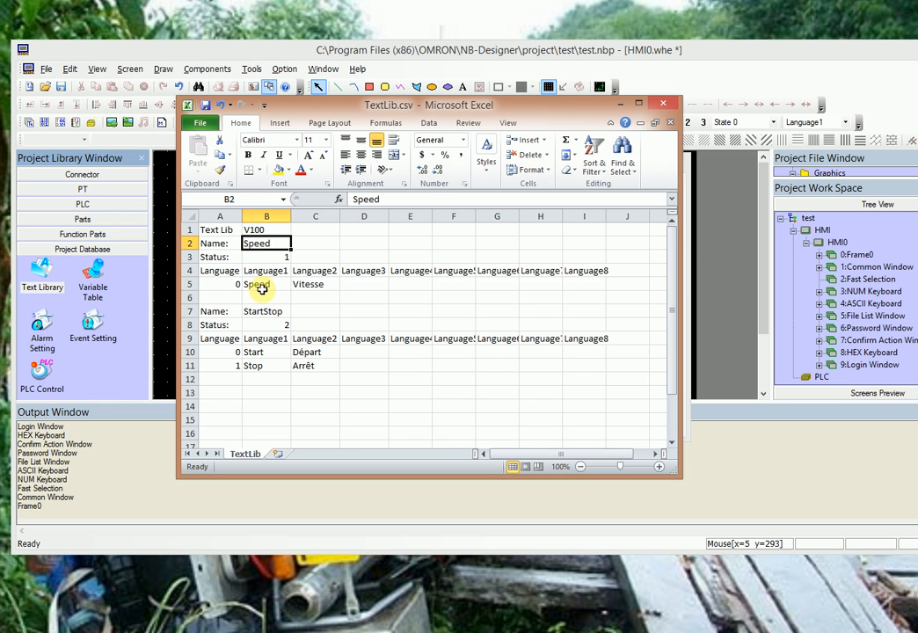
click(261, 270)
click(258, 257)
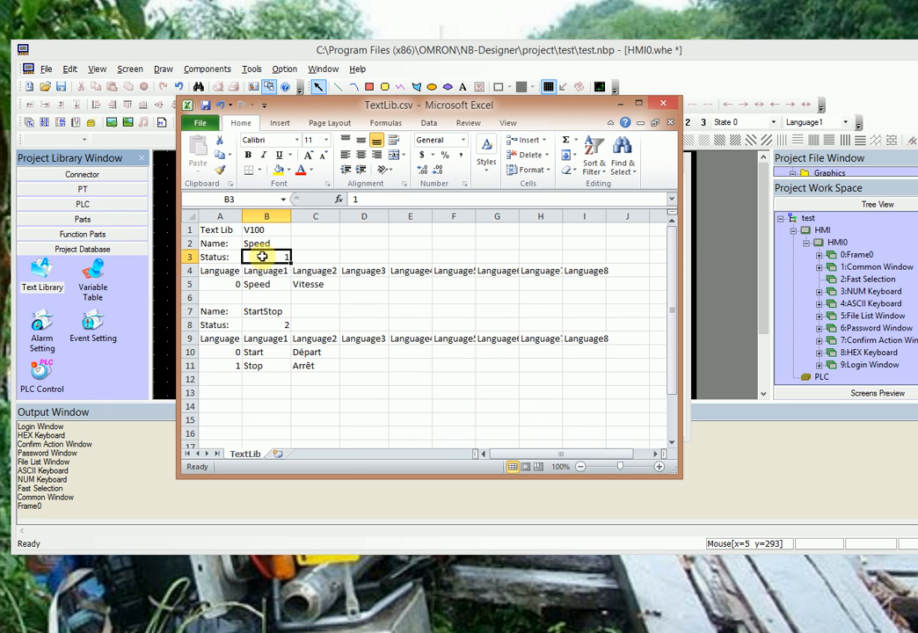
click(258, 273)
click(309, 272)
click(267, 274)
click(571, 273)
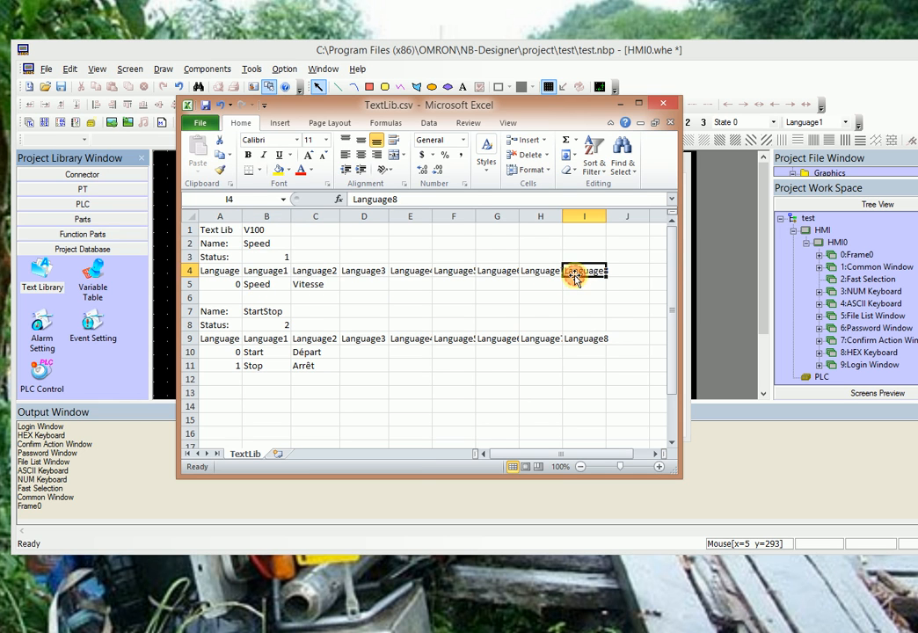
click(250, 271)
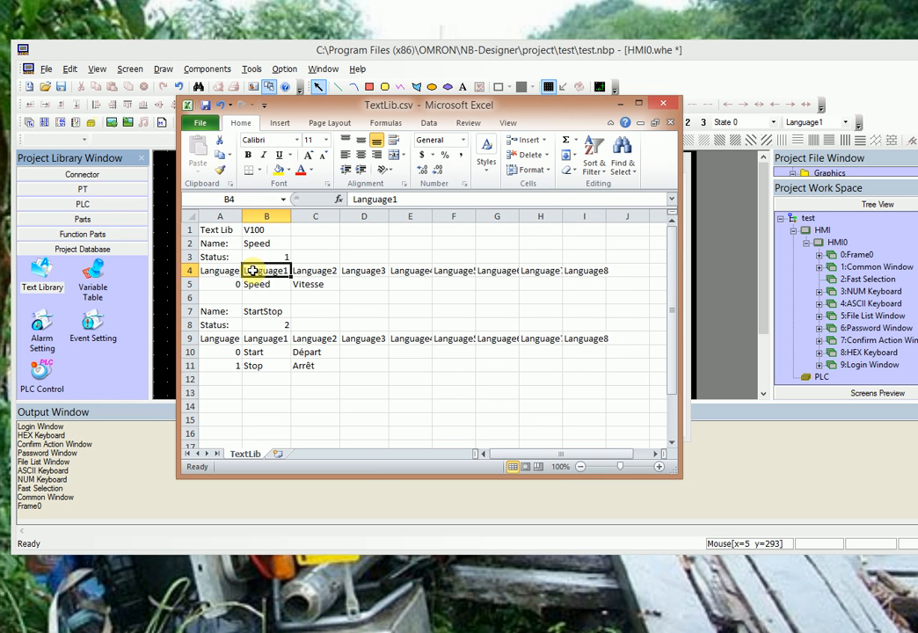
click(308, 273)
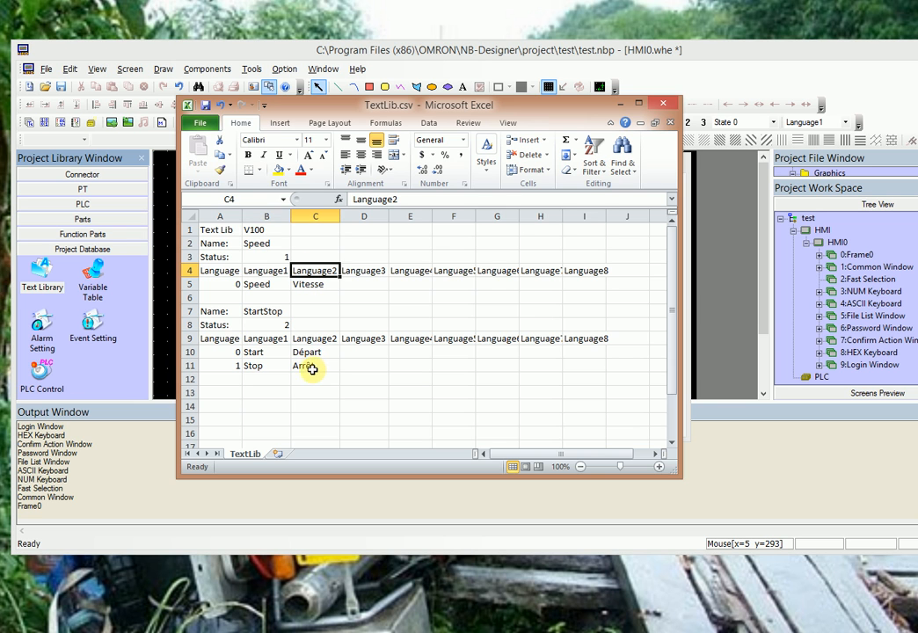
click(164, 305)
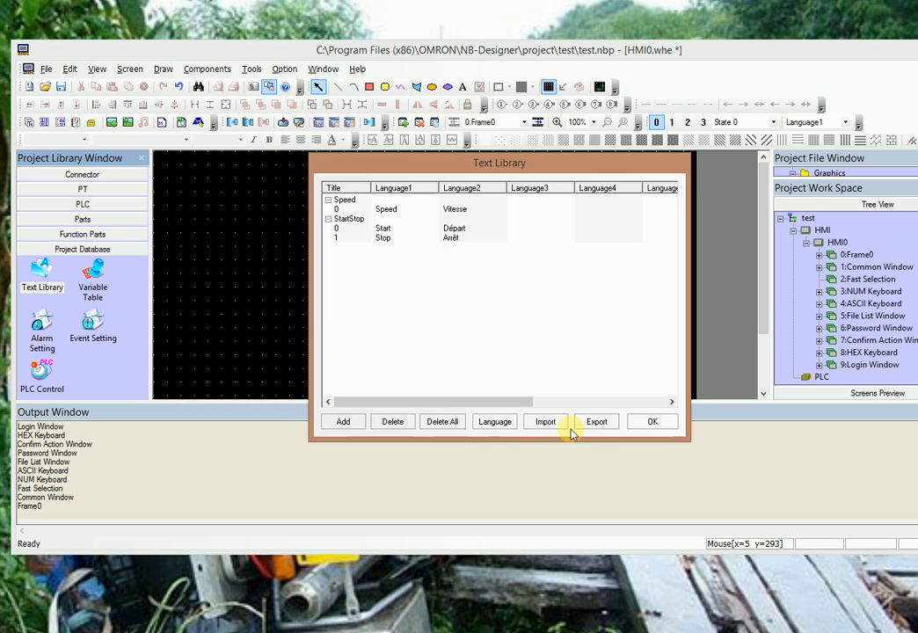
click(651, 423)
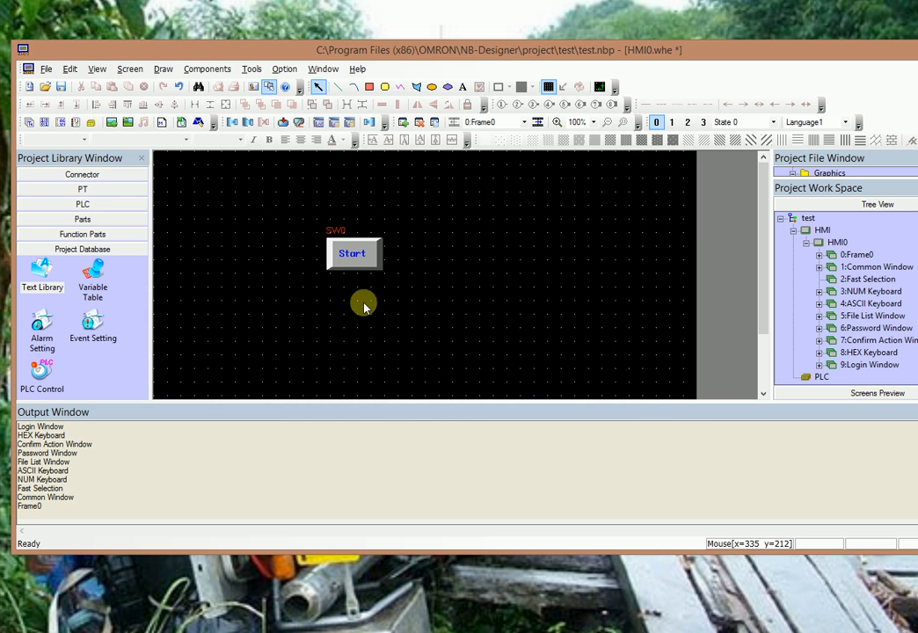
Step: Place a Bit Switch part on Frame0 beside the Start button, keeping its read address at LB 0
click(85, 218)
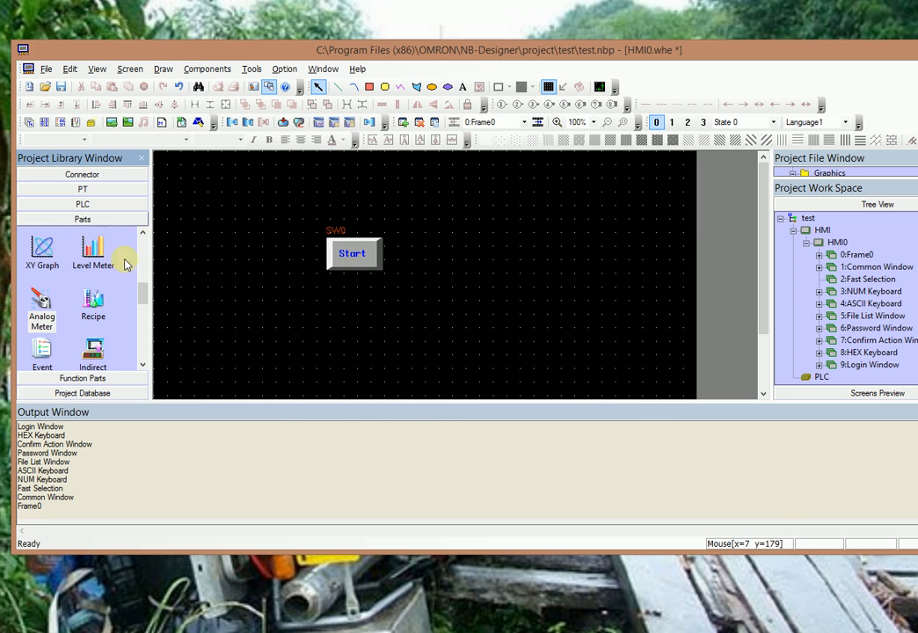
drag(145, 292, 142, 246)
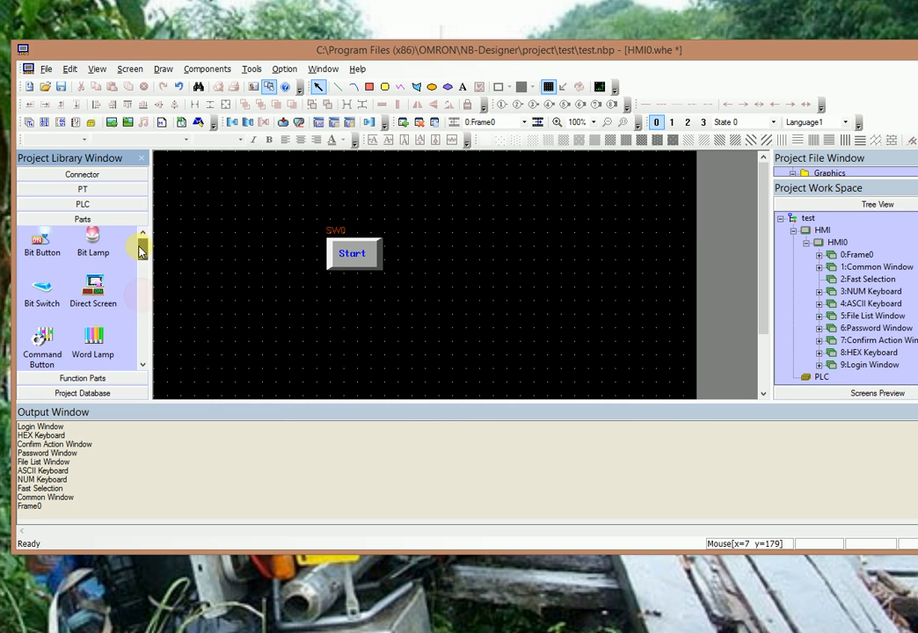
click(37, 290)
click(424, 250)
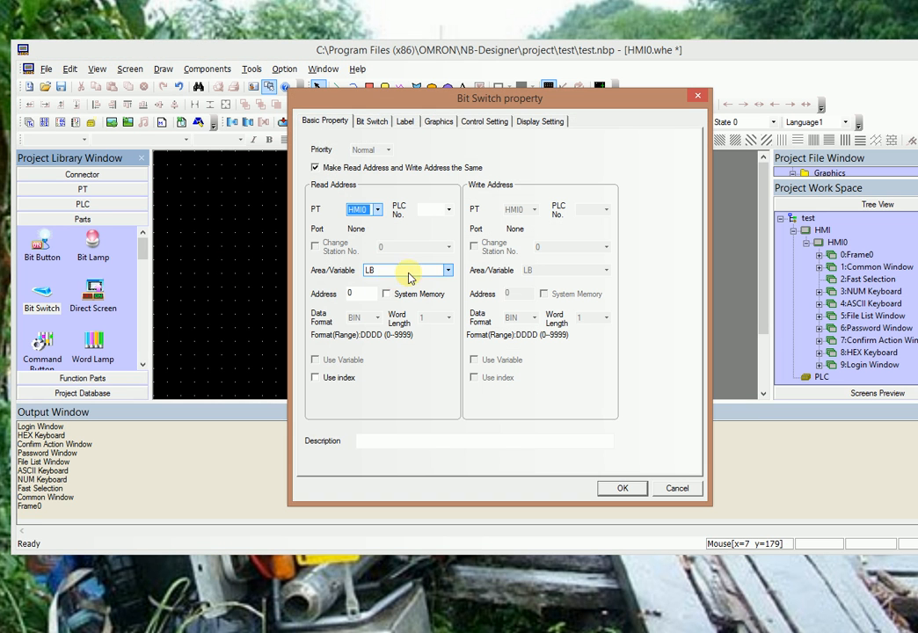
click(356, 294)
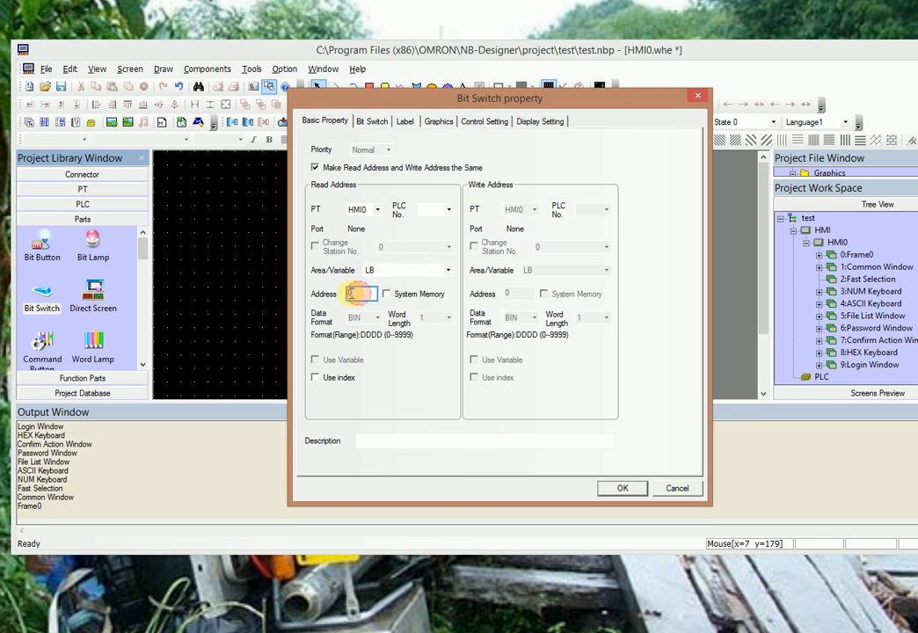
Step: Enable Use Text Library for the bit switch's label, leaving Transport Font off
click(405, 123)
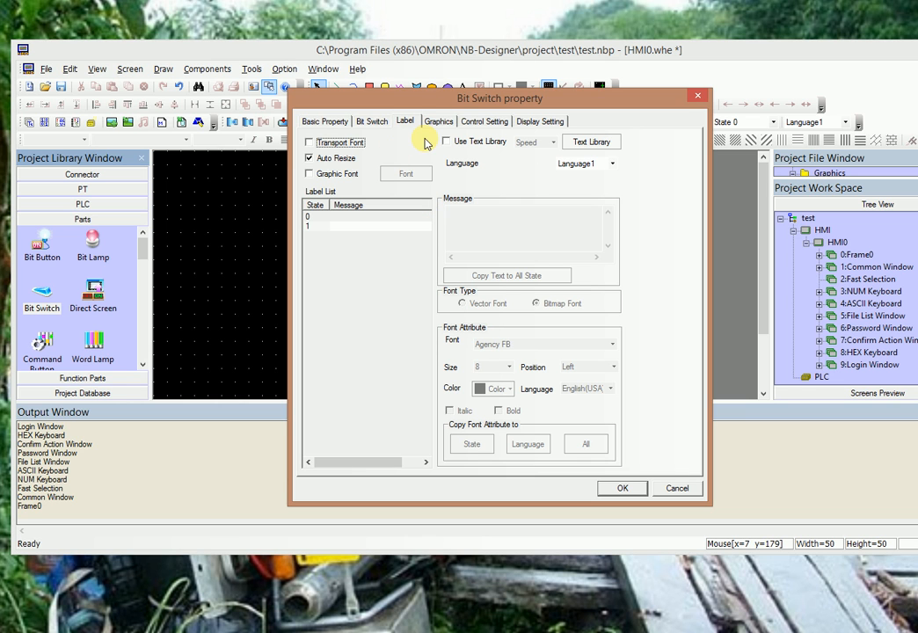
click(309, 143)
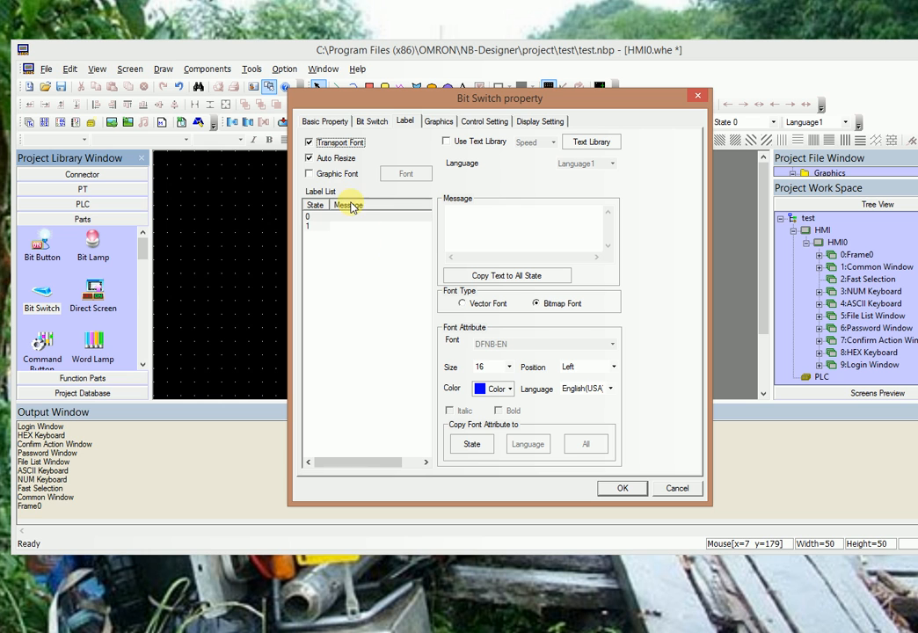
click(310, 143)
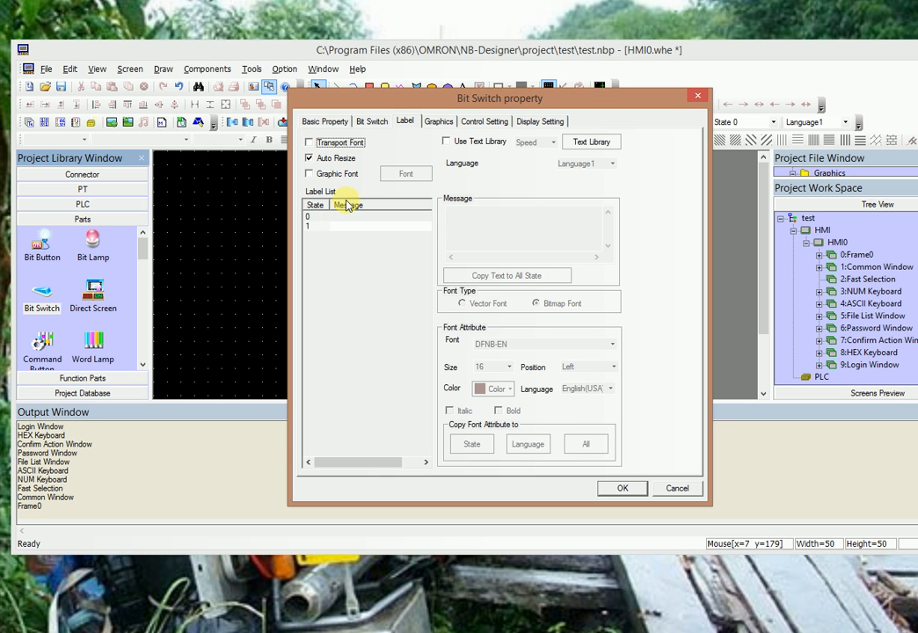
click(447, 142)
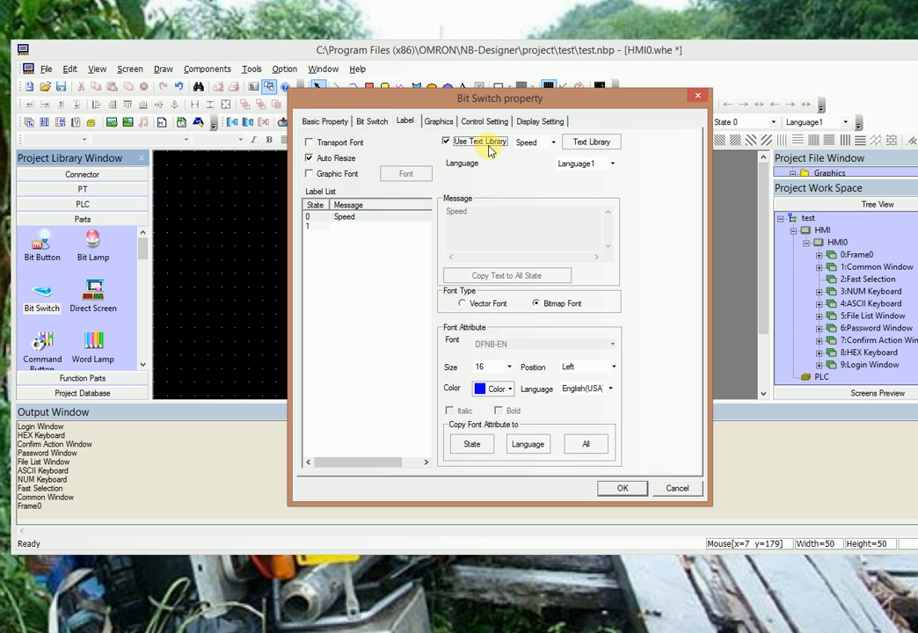
click(553, 141)
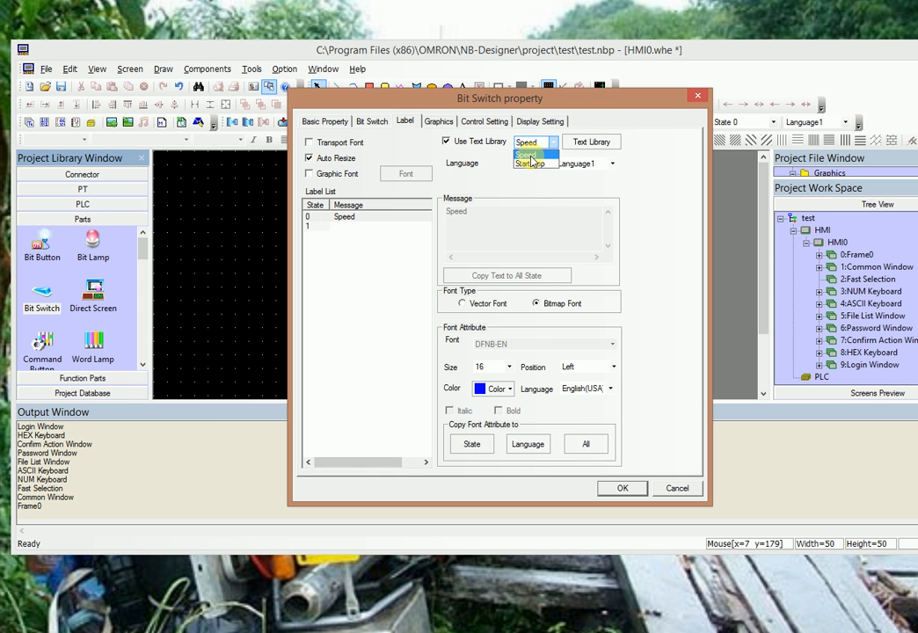
click(584, 148)
Step: Add a text titled Color with two states to the Text Library from the bit switch's label settings
click(584, 146)
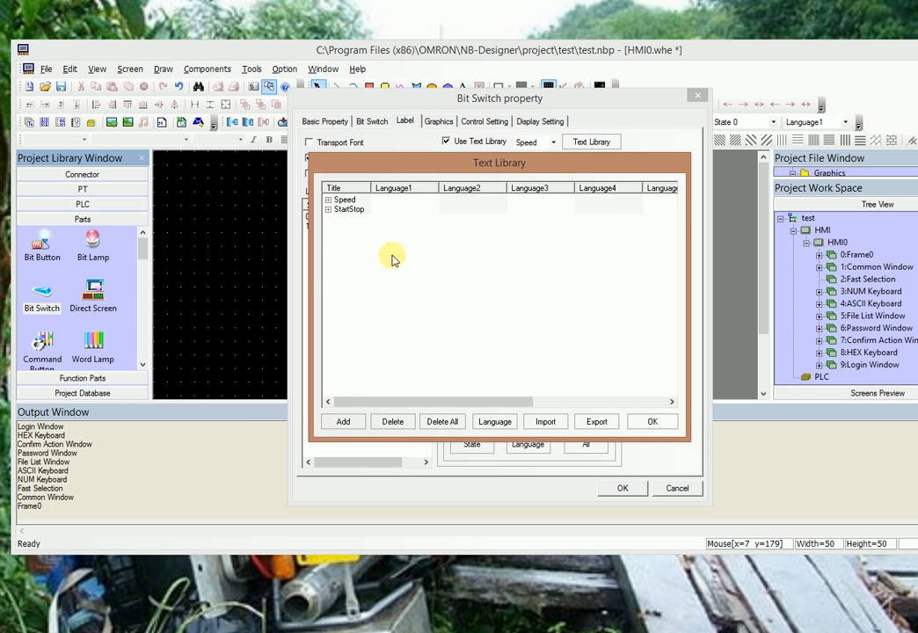
click(340, 421)
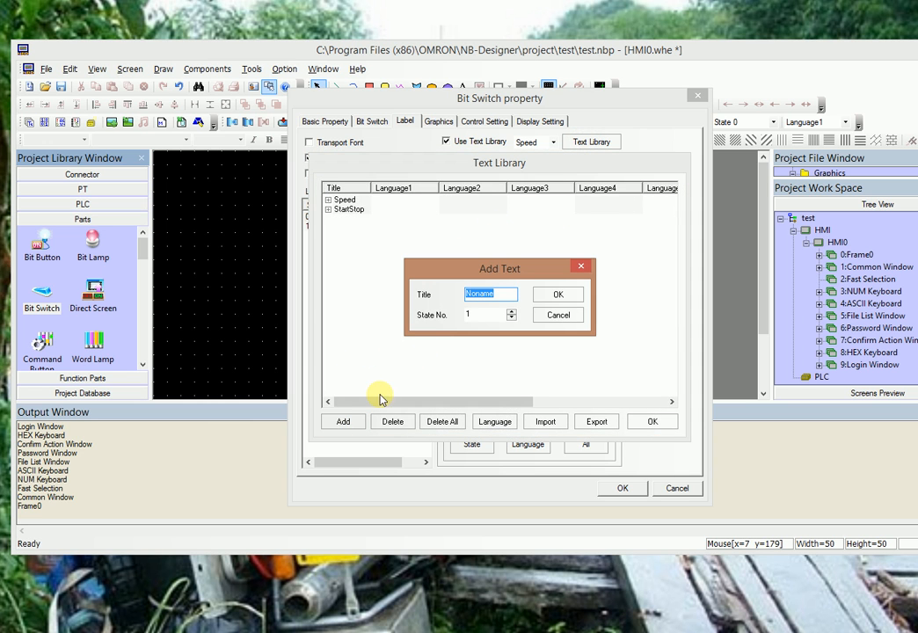
text(Color)
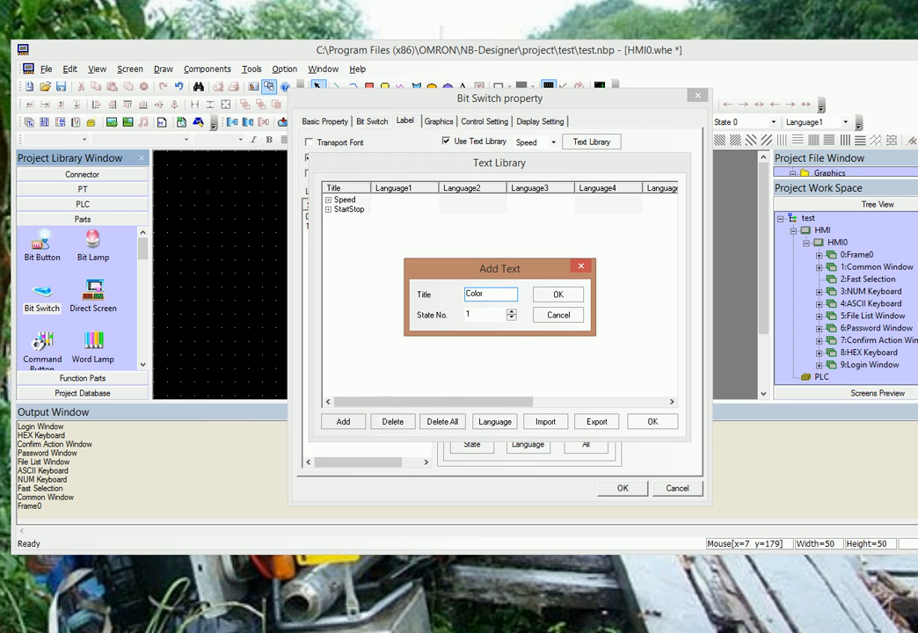
click(511, 311)
click(551, 299)
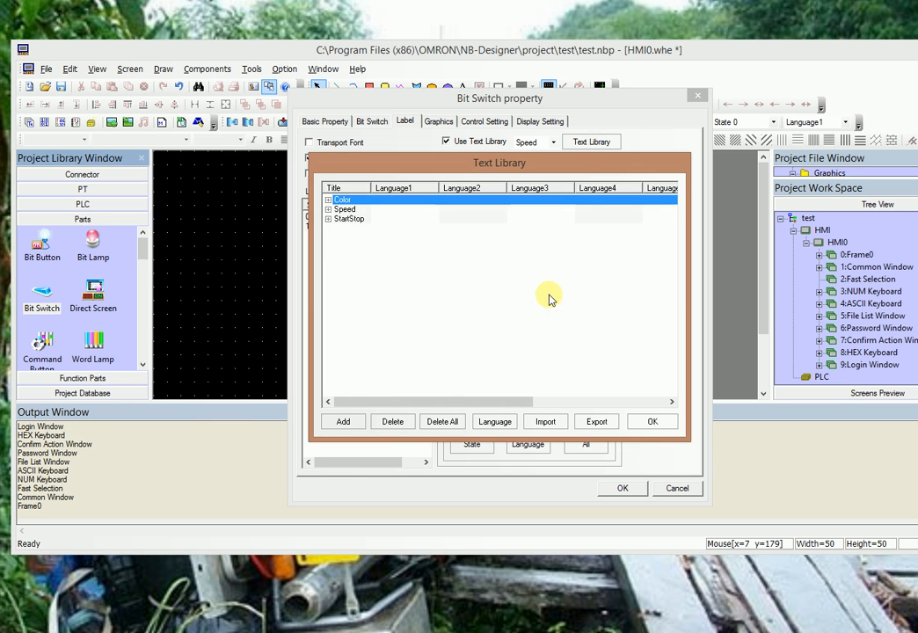
Step: Enter the Language1 texts of the Color entry as Red for state 0 and Green for state 1
click(328, 201)
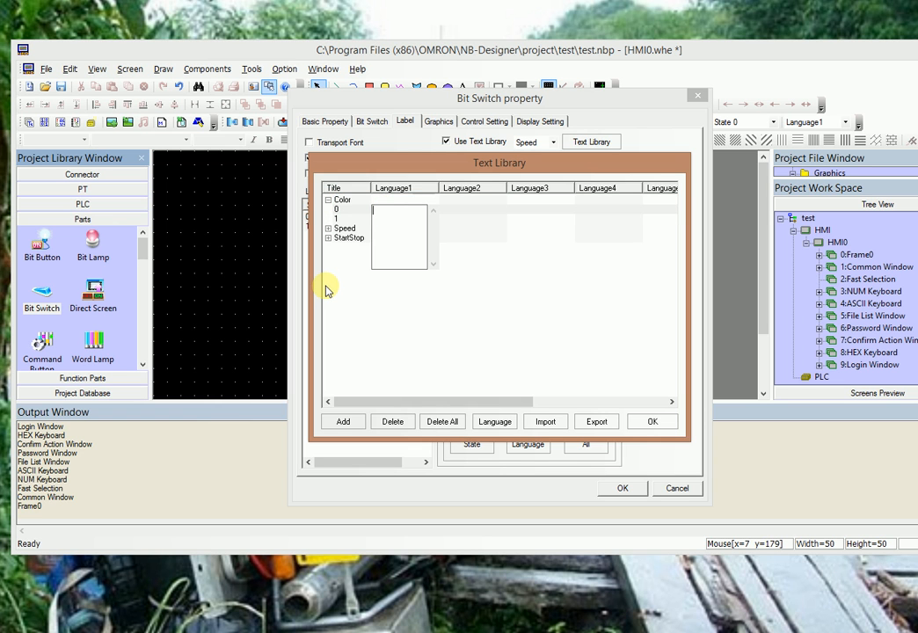
text(R)
click(367, 218)
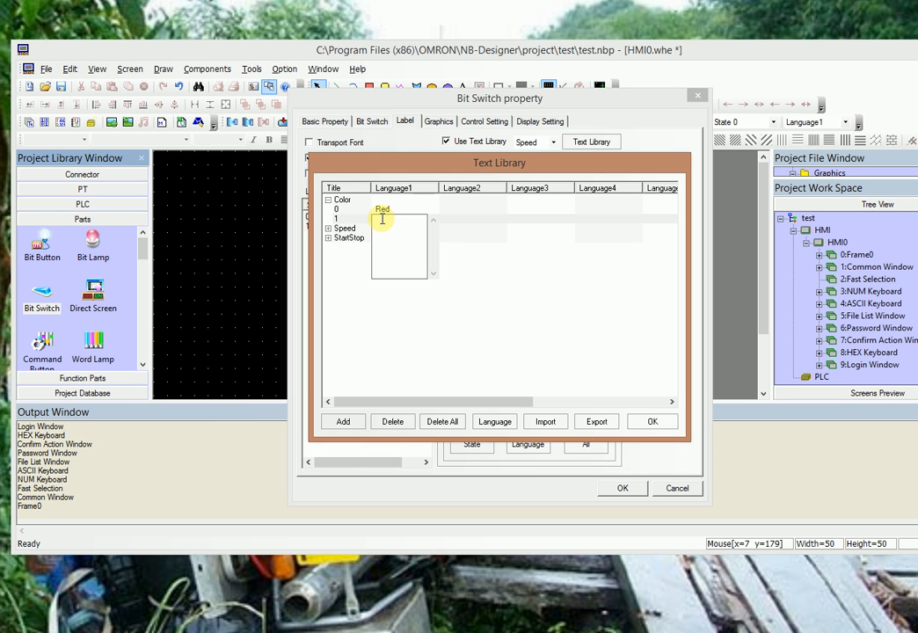
Step: Enter the Language2 texts of the Color entry as Rouge for state 0 and Vert for state 1
click(463, 211)
click(457, 211)
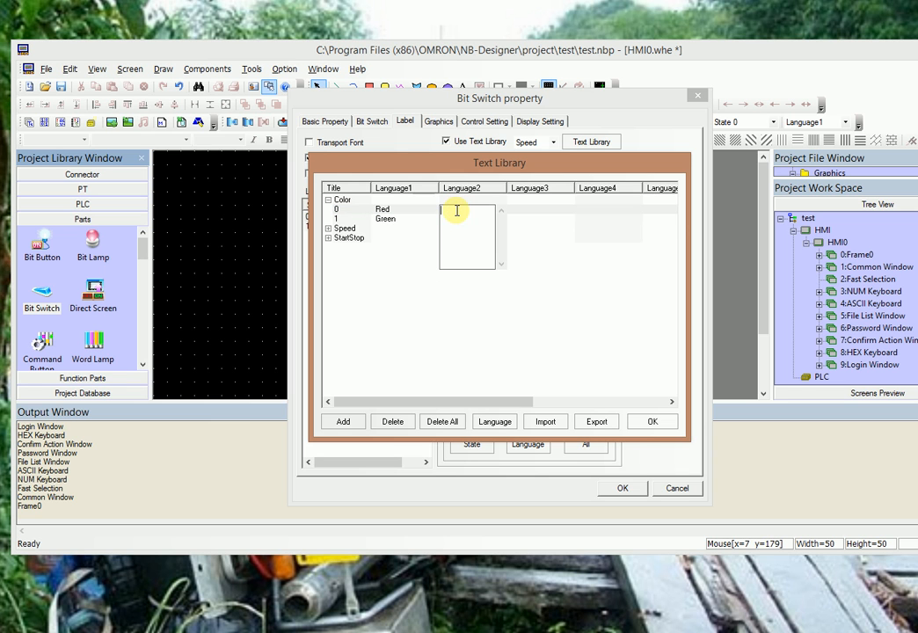
text(Rouge)
click(421, 220)
click(451, 220)
text(Vert)
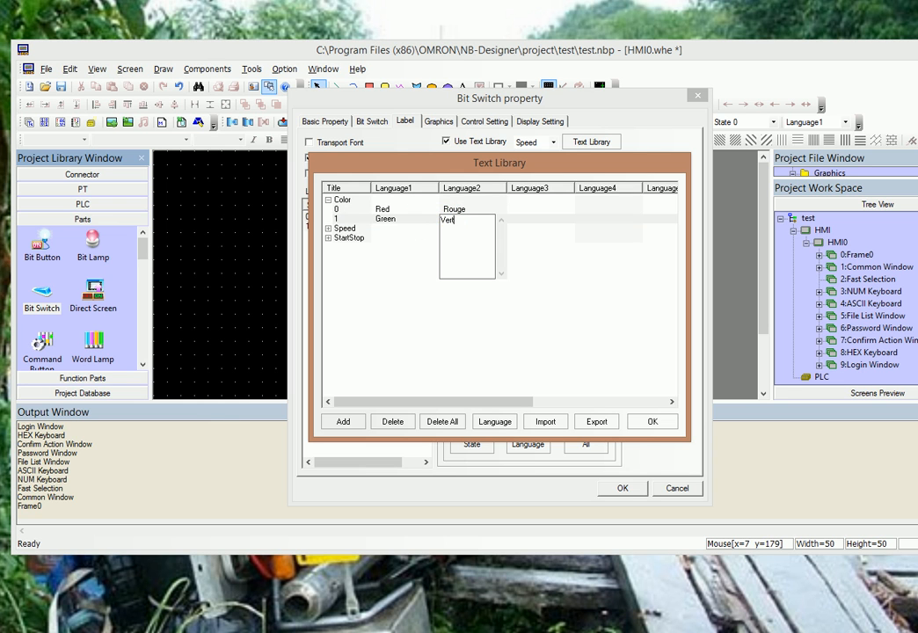
Step: Review the Color and StartStop translations in the Text Library and accept the library
double_click(349, 201)
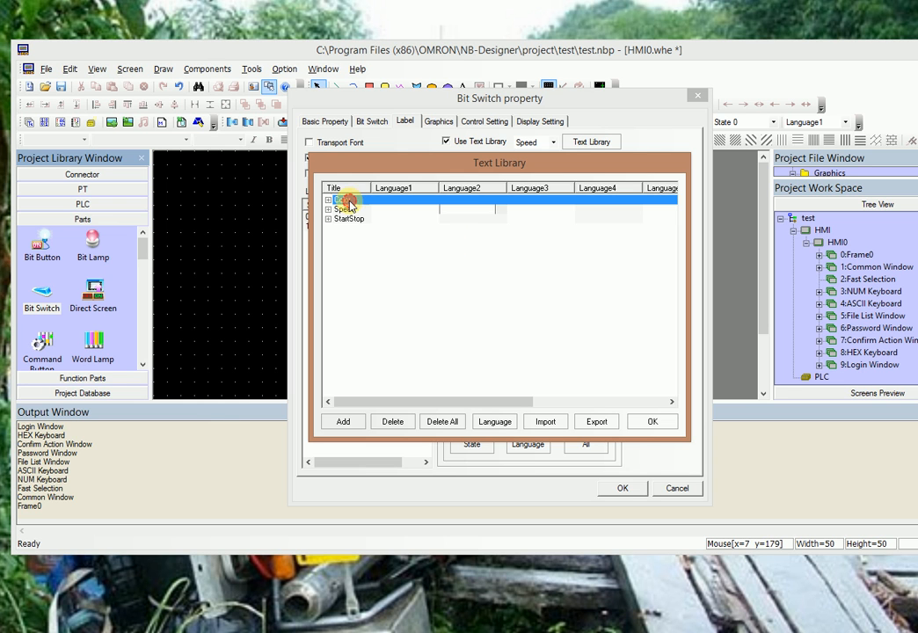
click(390, 219)
double_click(426, 218)
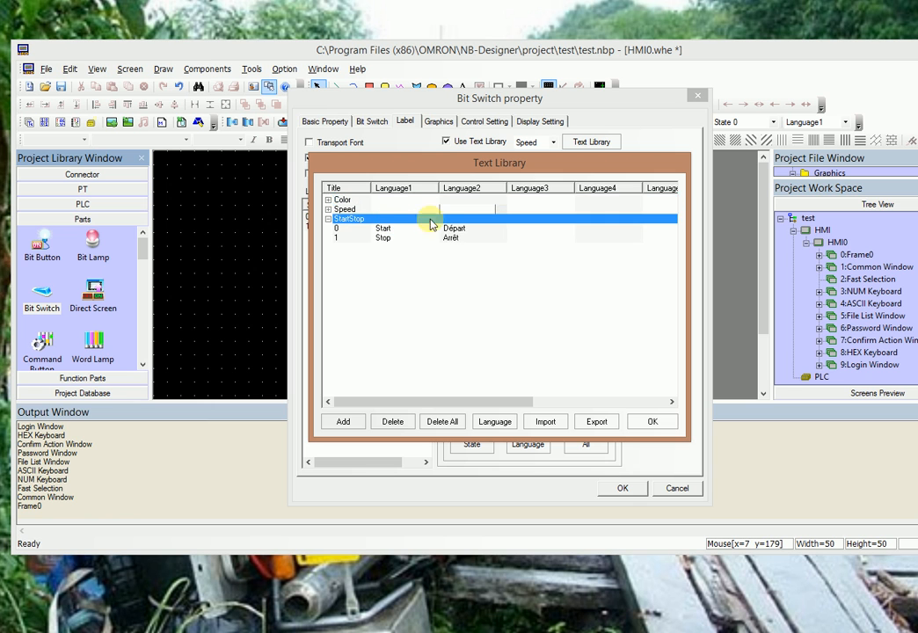
click(328, 200)
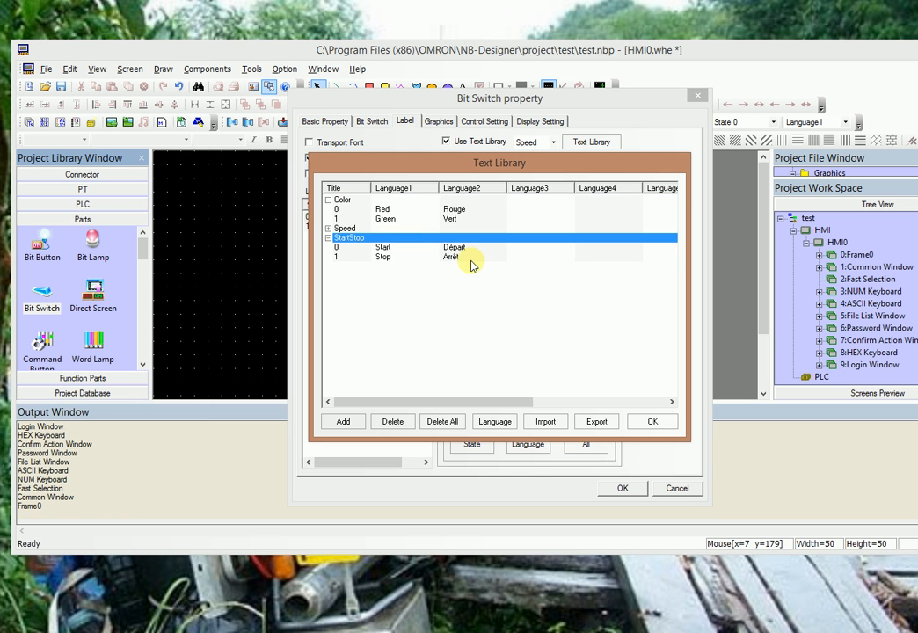
click(655, 422)
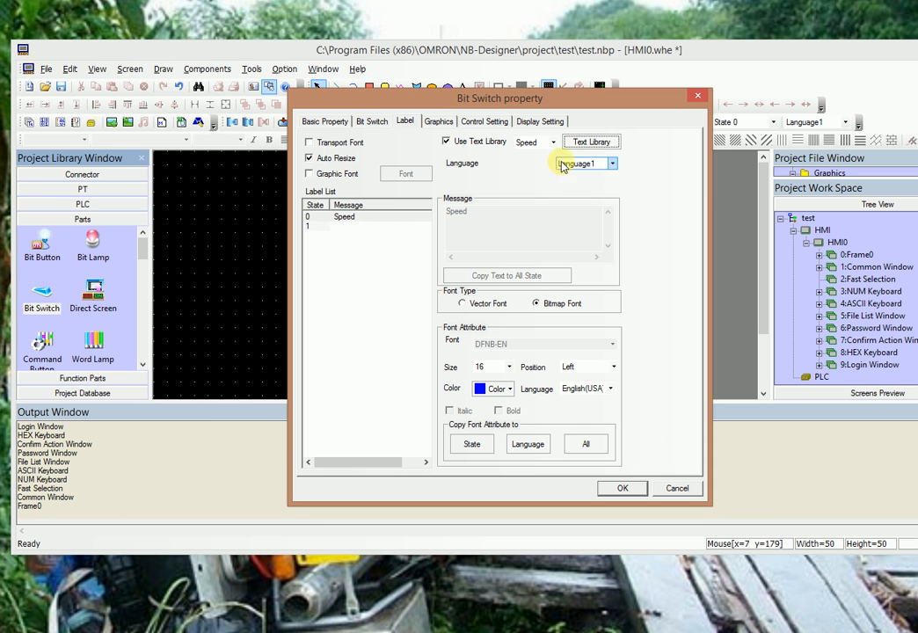
Step: Assign the Color library text to the bit switch's label, check its Language2 messages and accept the switch properties
click(555, 142)
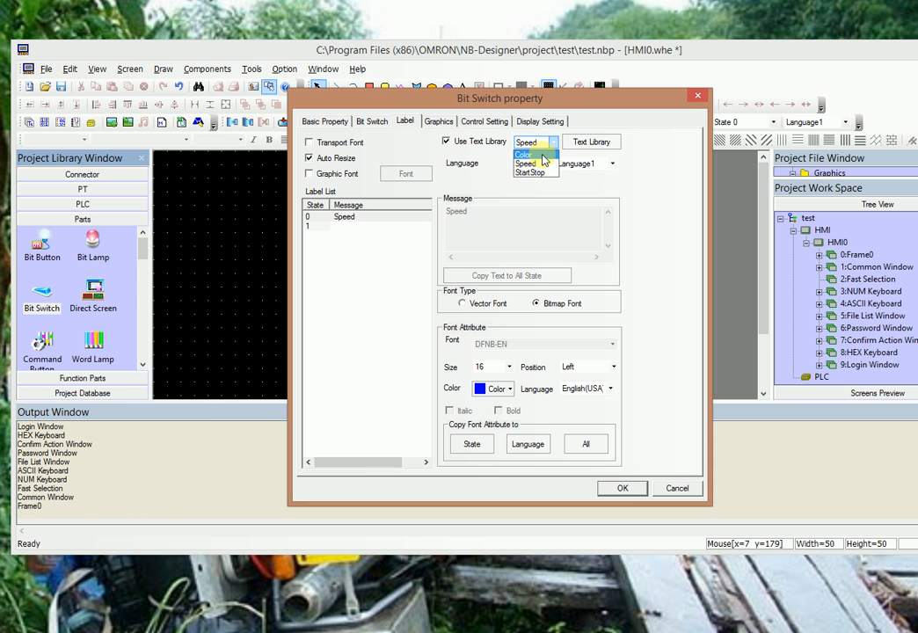
click(528, 155)
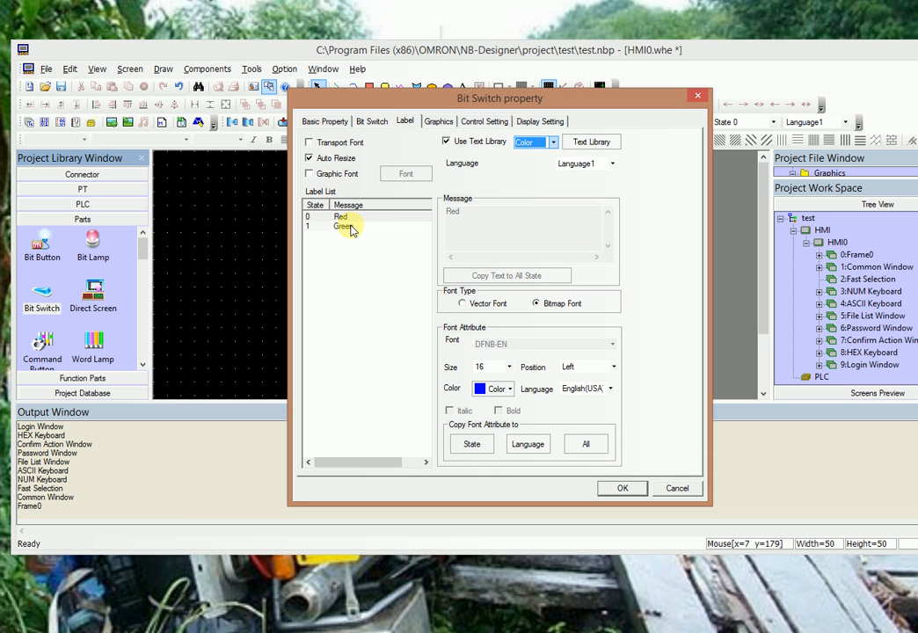
click(598, 164)
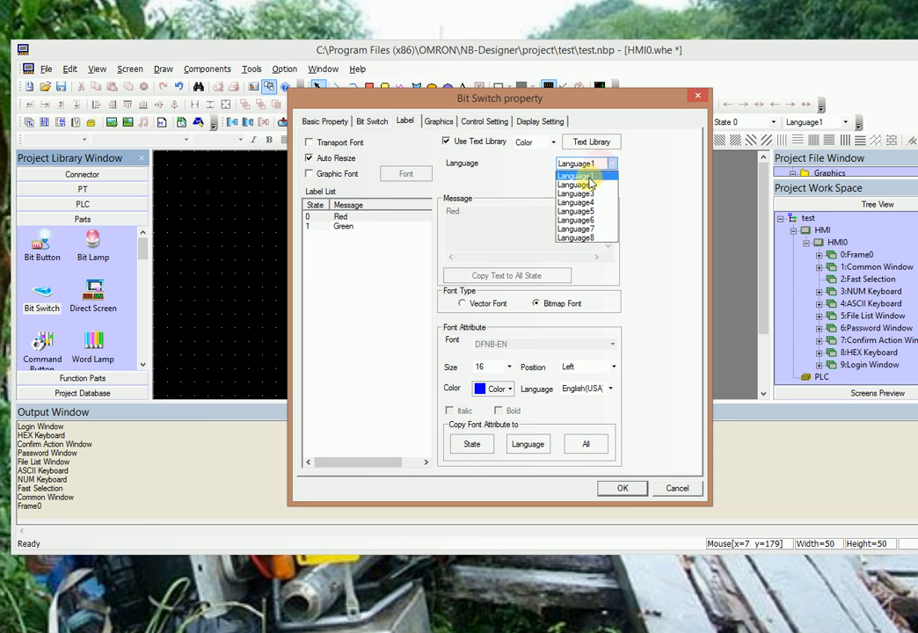
click(584, 185)
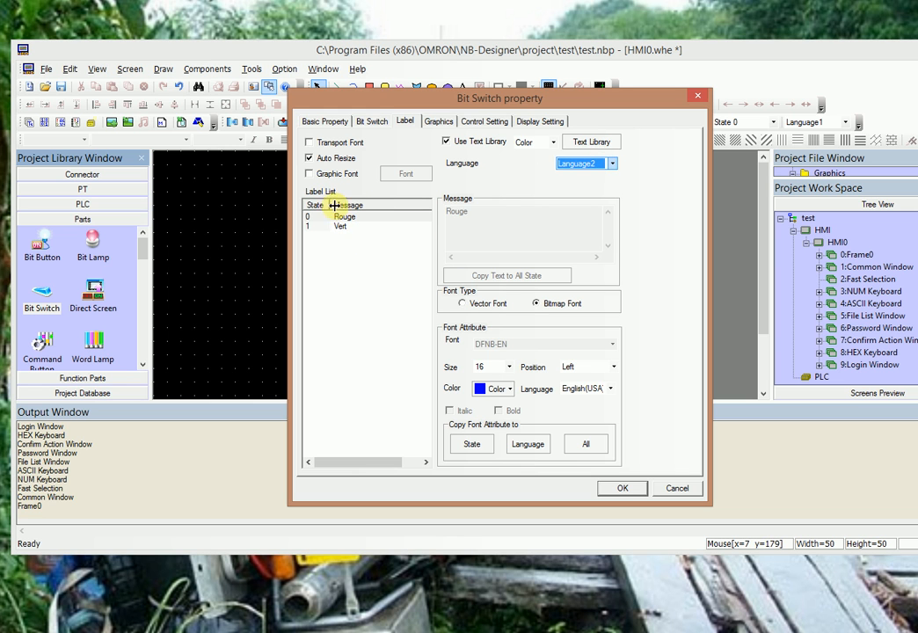
click(628, 494)
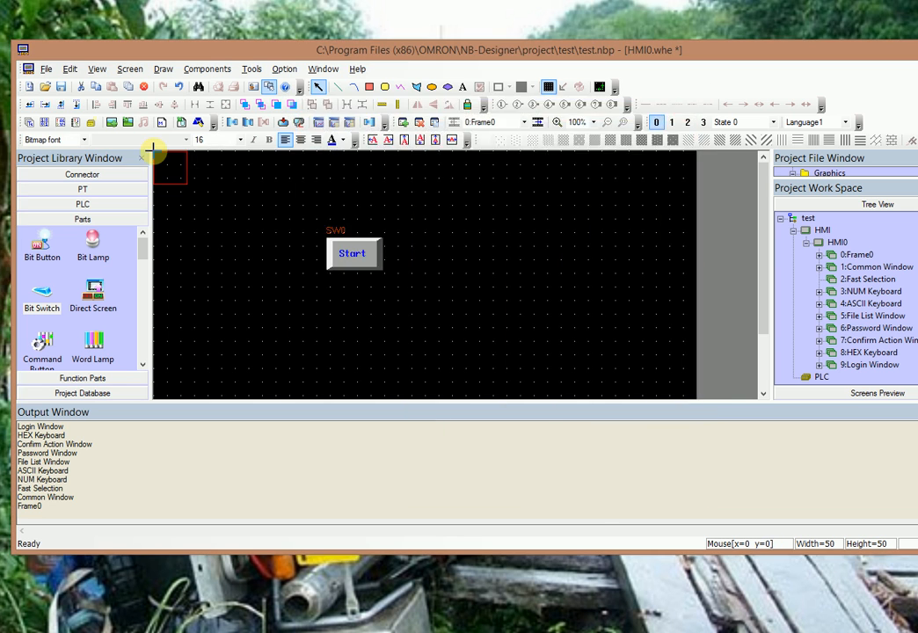
Step: Place the new bit switch on the screen beside the Start switch and widen it to fit its label
click(433, 243)
drag(464, 259, 495, 260)
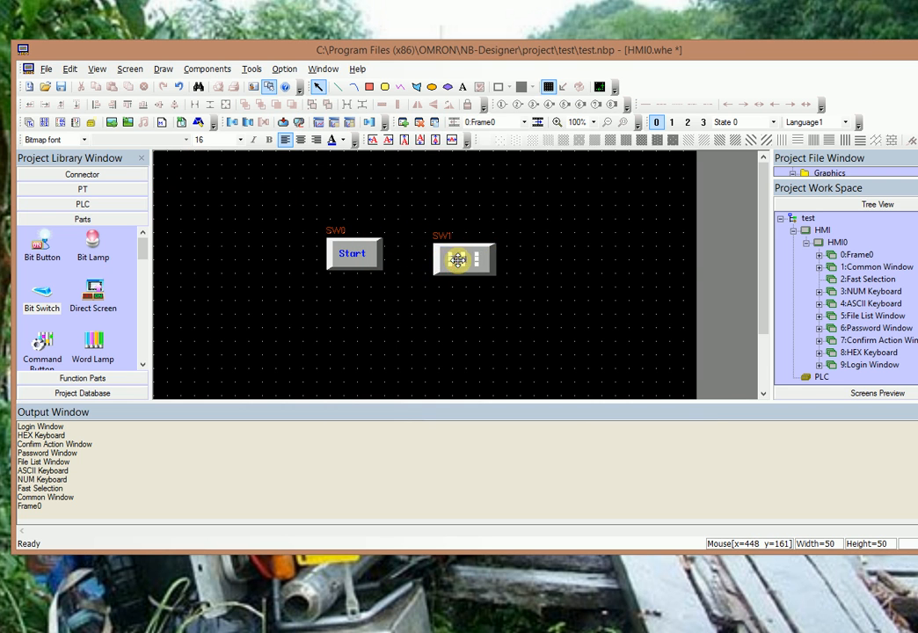
click(447, 268)
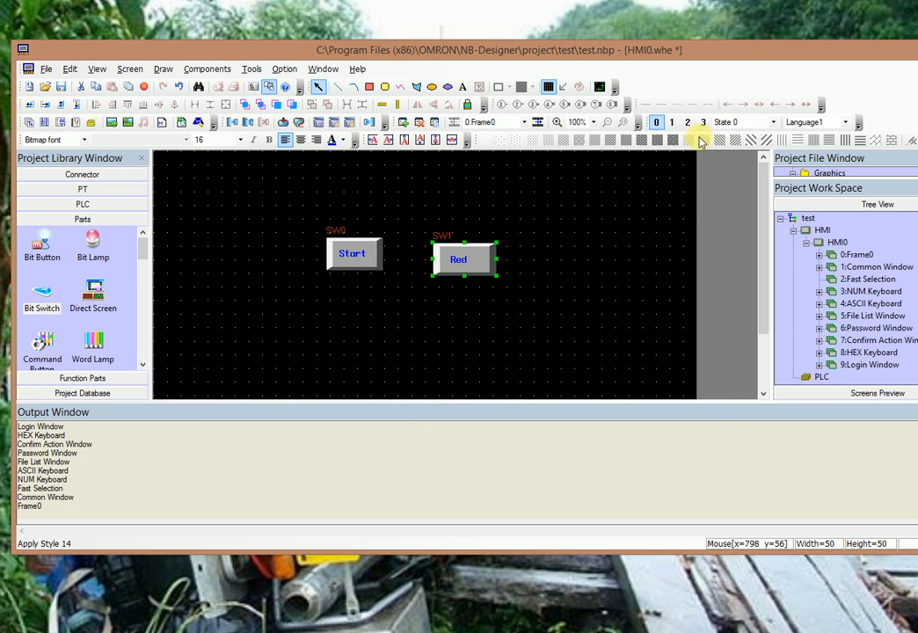
Step: Preview both switches in states 0 and 1 to check their Language1 labels
click(673, 123)
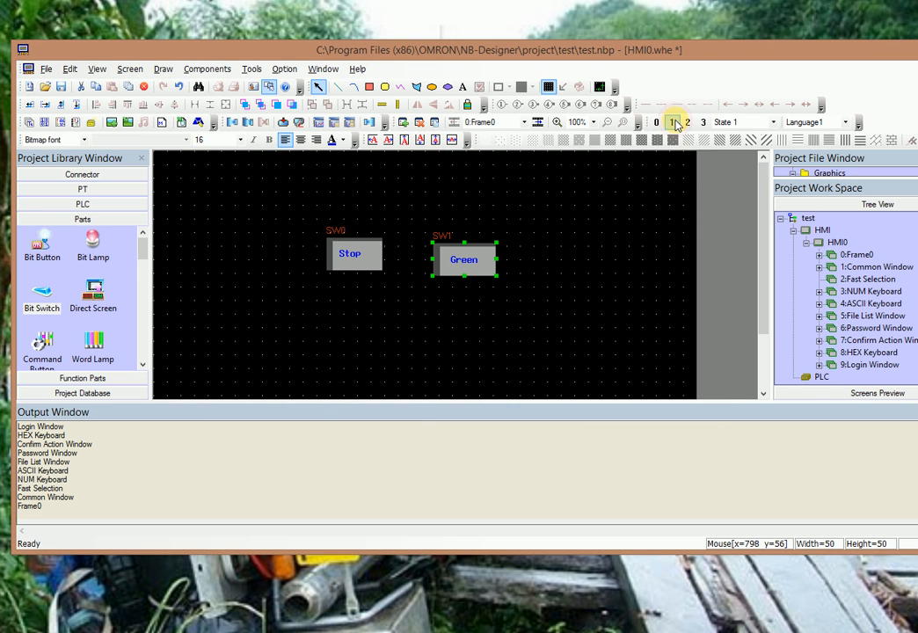
click(660, 124)
click(673, 123)
click(660, 124)
Step: Switch the screen display to Language2 and check both switches' labels in states 0 and 1
click(817, 123)
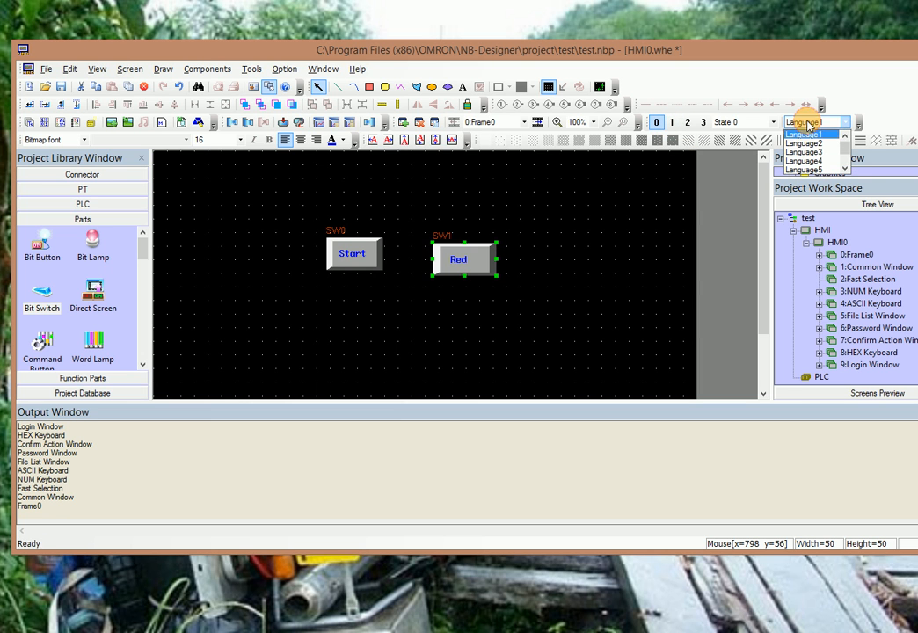
click(802, 138)
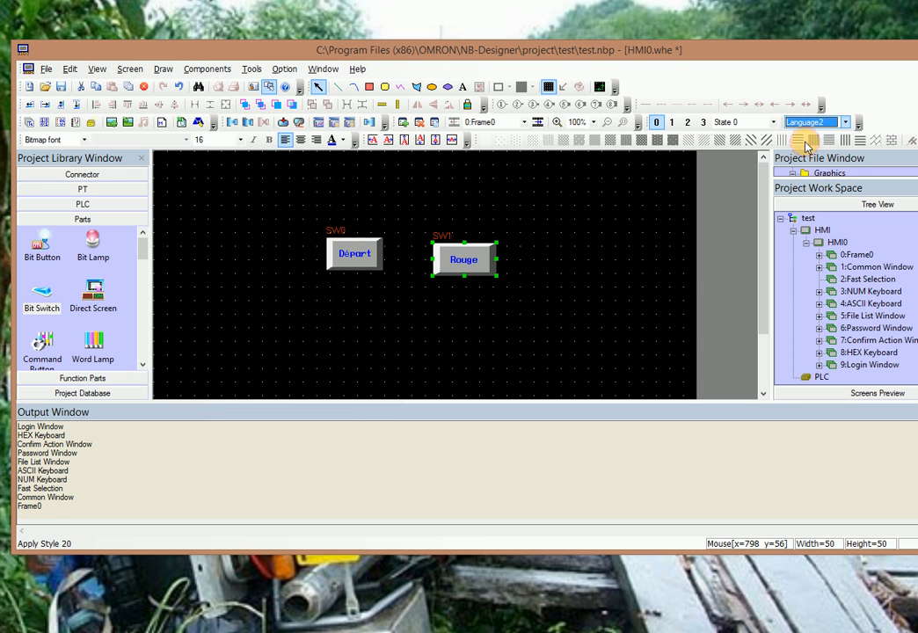
click(672, 123)
click(656, 123)
click(671, 123)
click(656, 123)
click(671, 123)
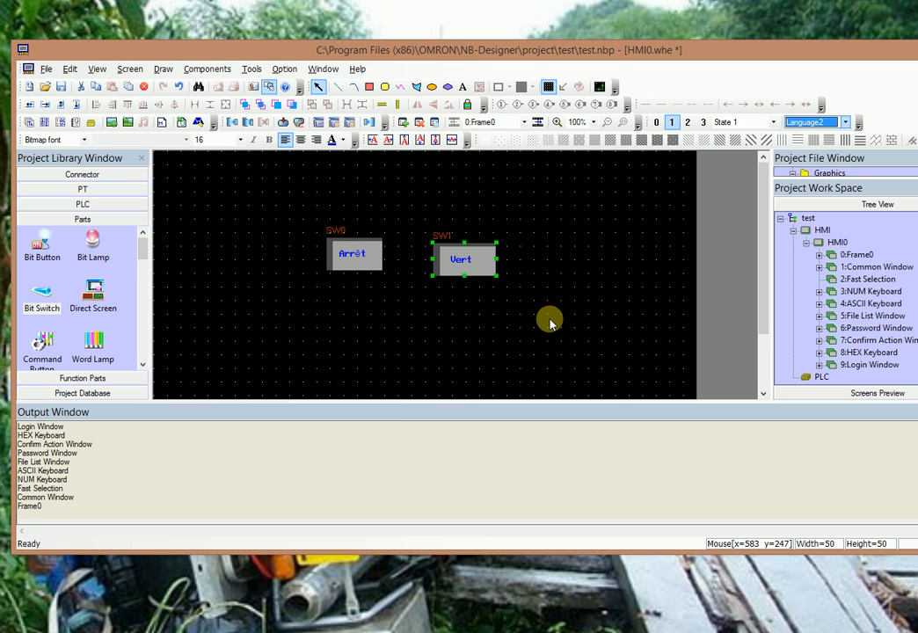